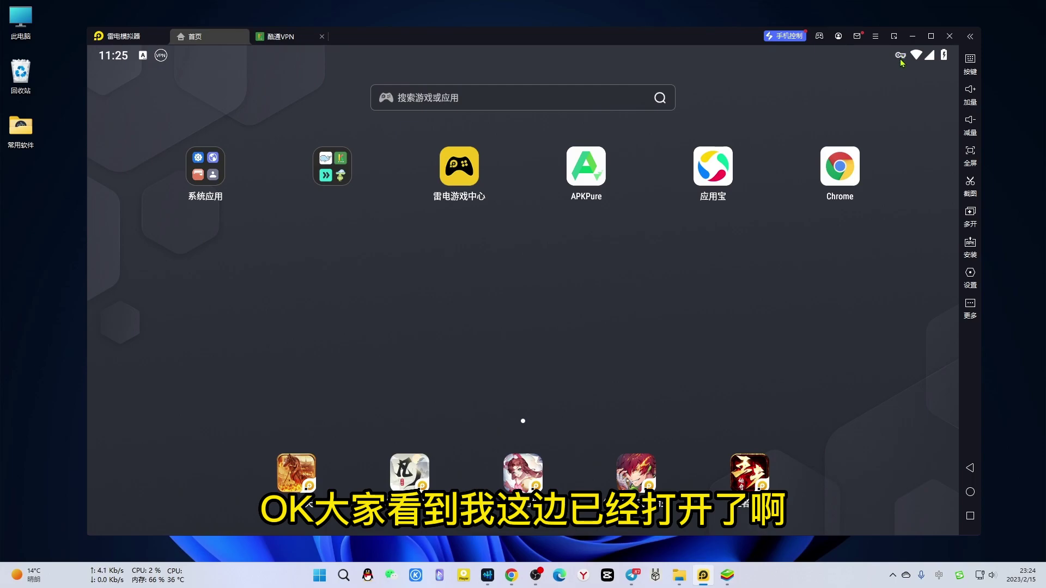
Search APKPure for surfvpn, declining the offered version update
click(592, 174)
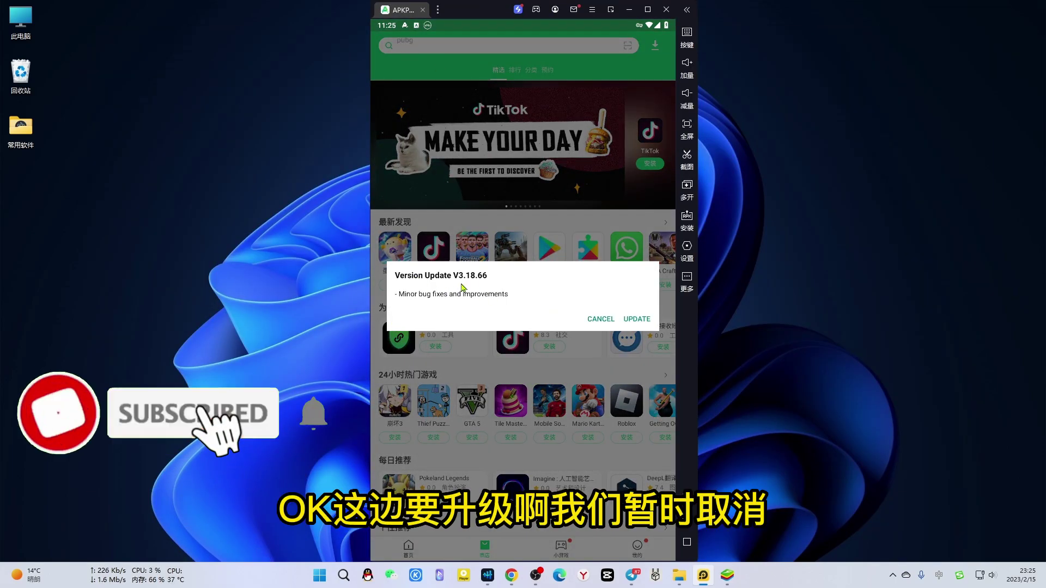
click(601, 319)
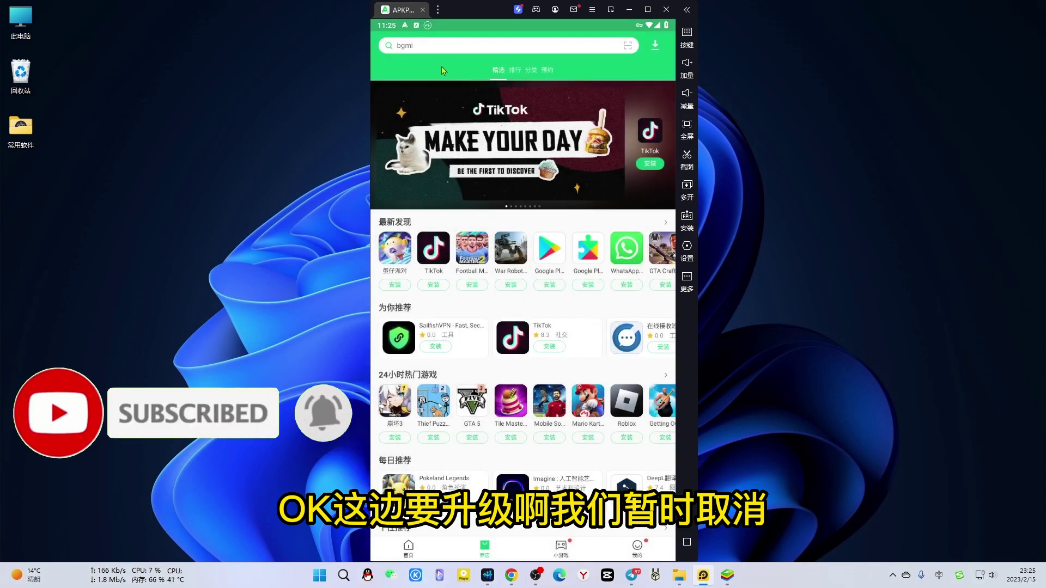
click(440, 48)
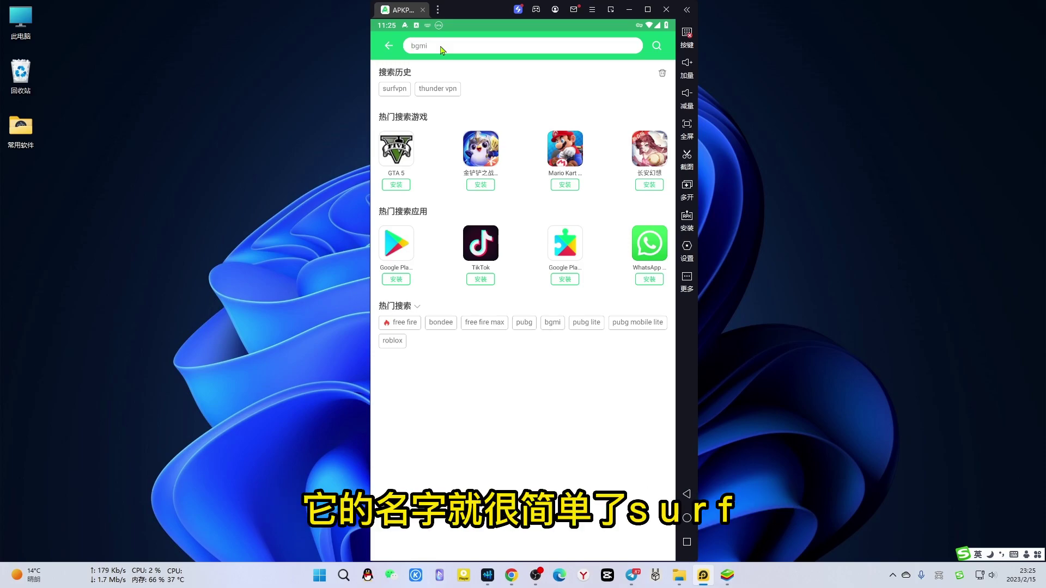
text(surfvpn)
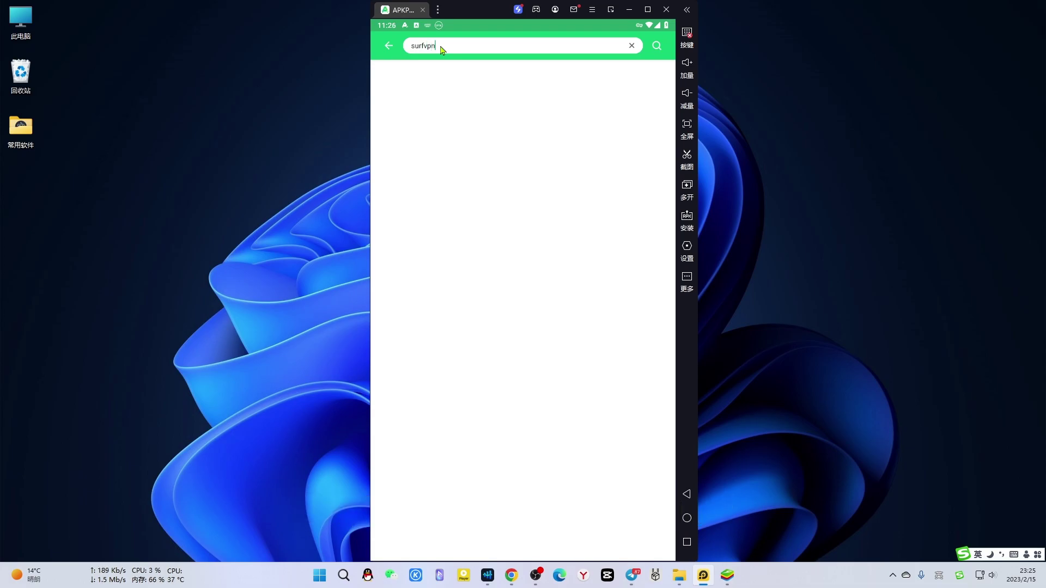
key(Return)
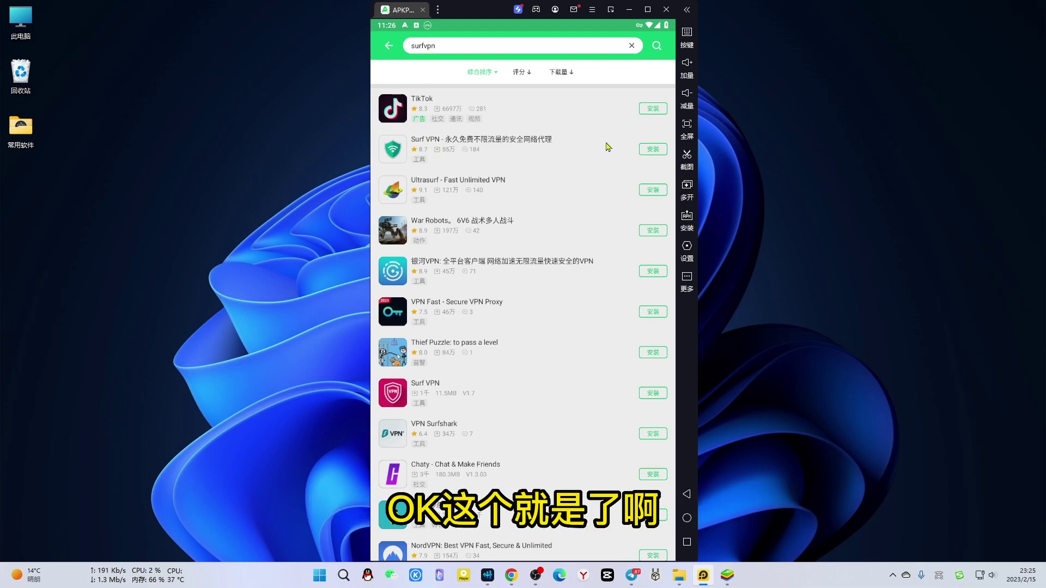
Install the Surf VPN app described as 永久免费不限流量的安全网络代理 and finish its installation
click(655, 151)
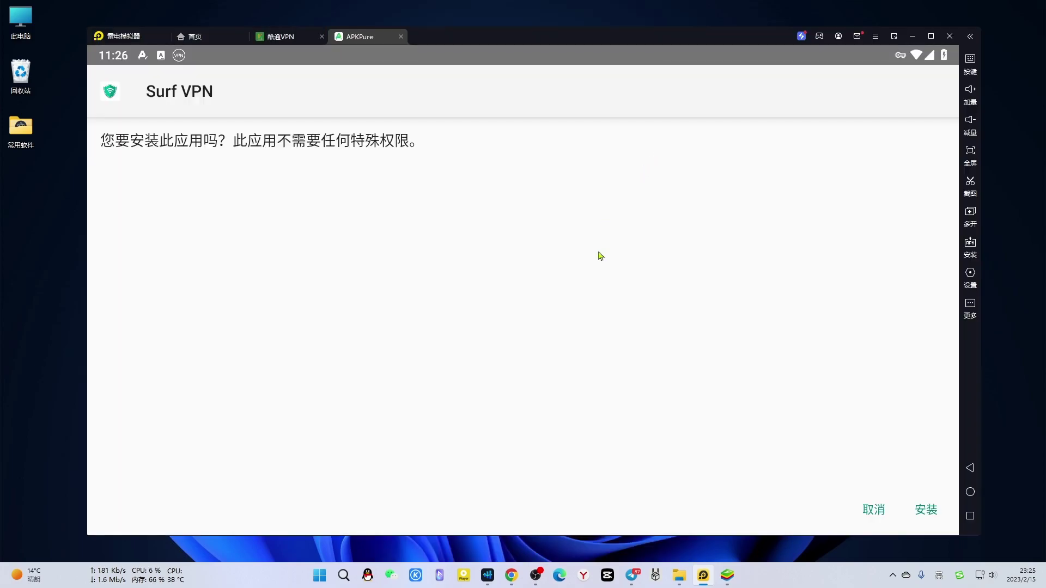
click(927, 511)
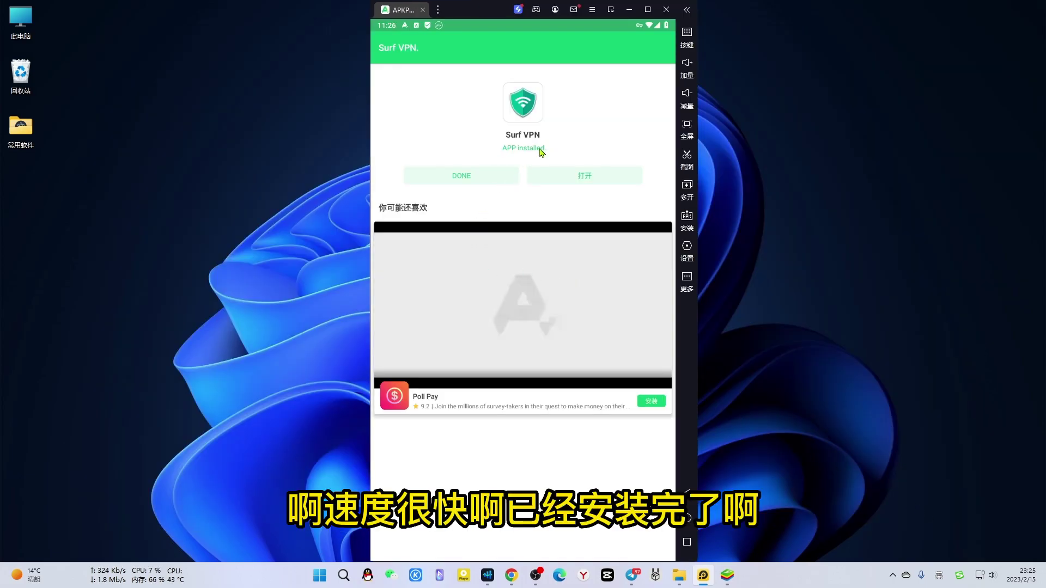
click(461, 177)
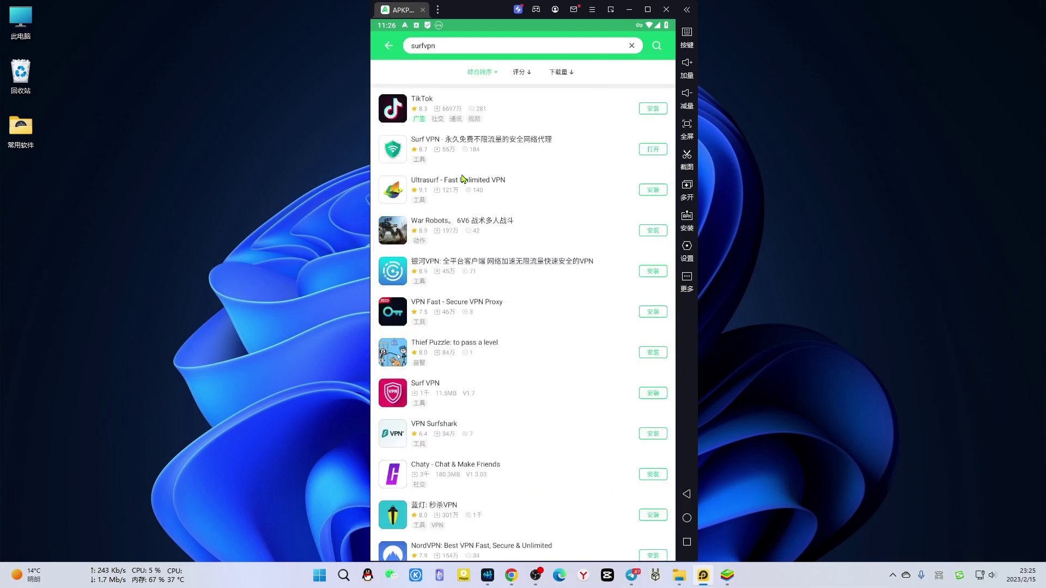
Return to the emulator's home page (首页) and close the running 酷通VPN app
click(438, 10)
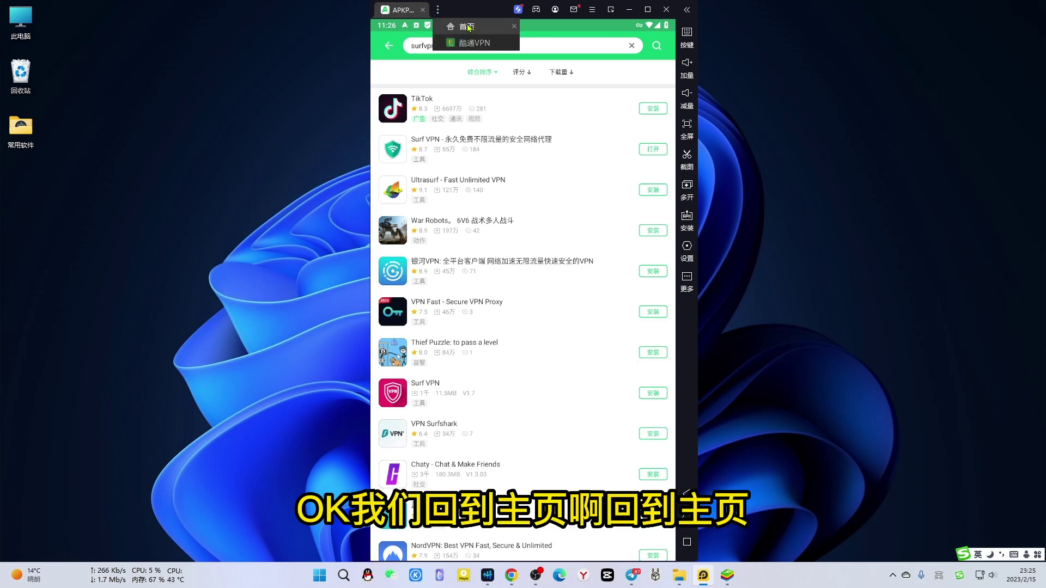
click(468, 27)
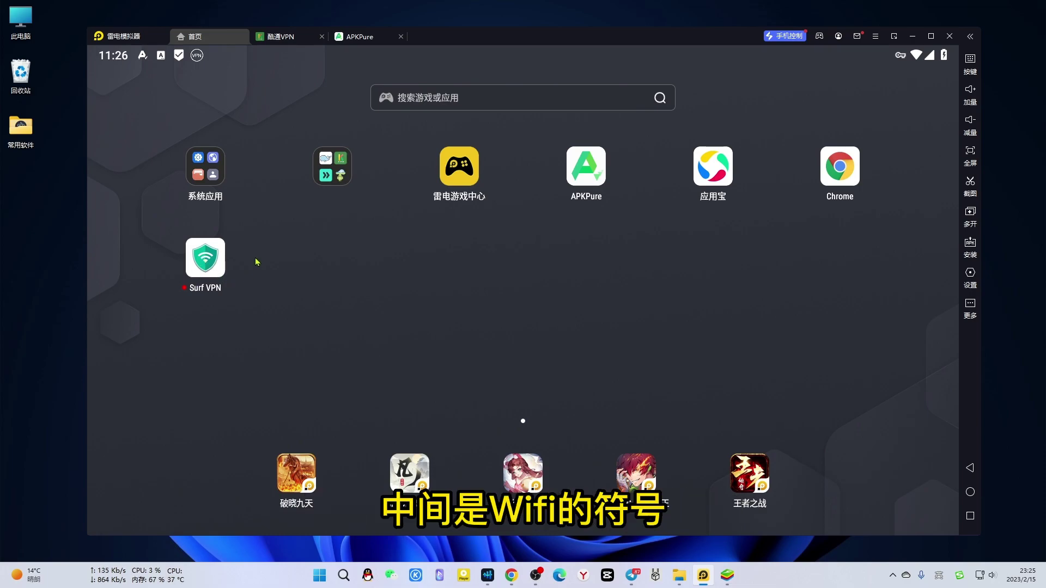
click(321, 37)
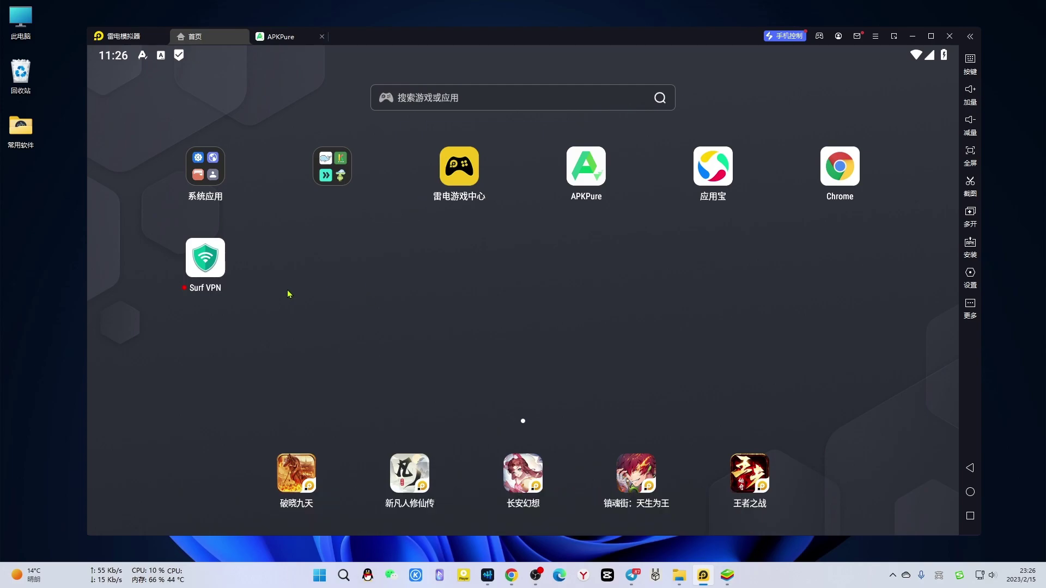
Launch Surf VPN and accept its terms to continue
click(207, 259)
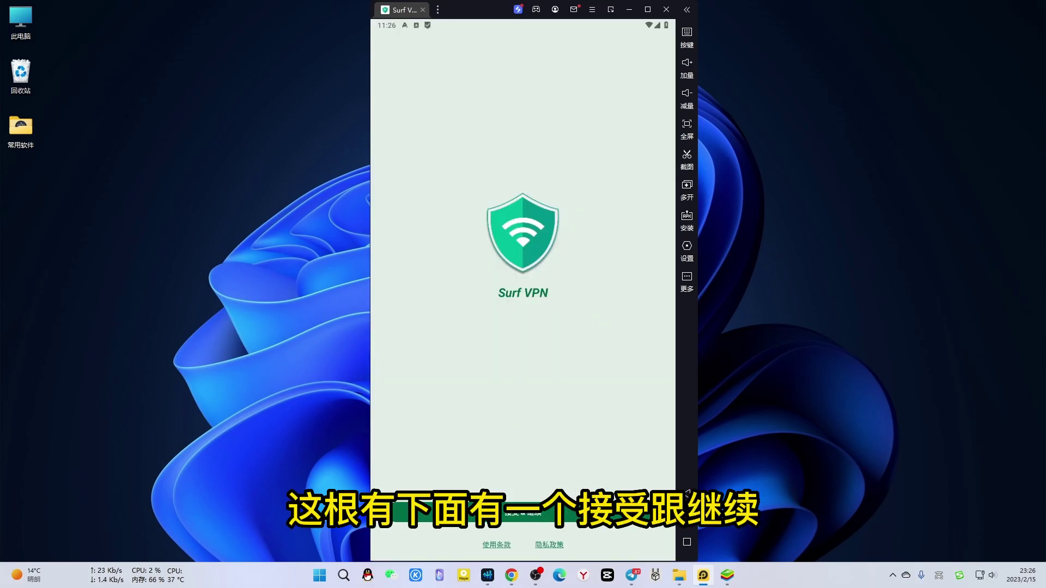
click(564, 516)
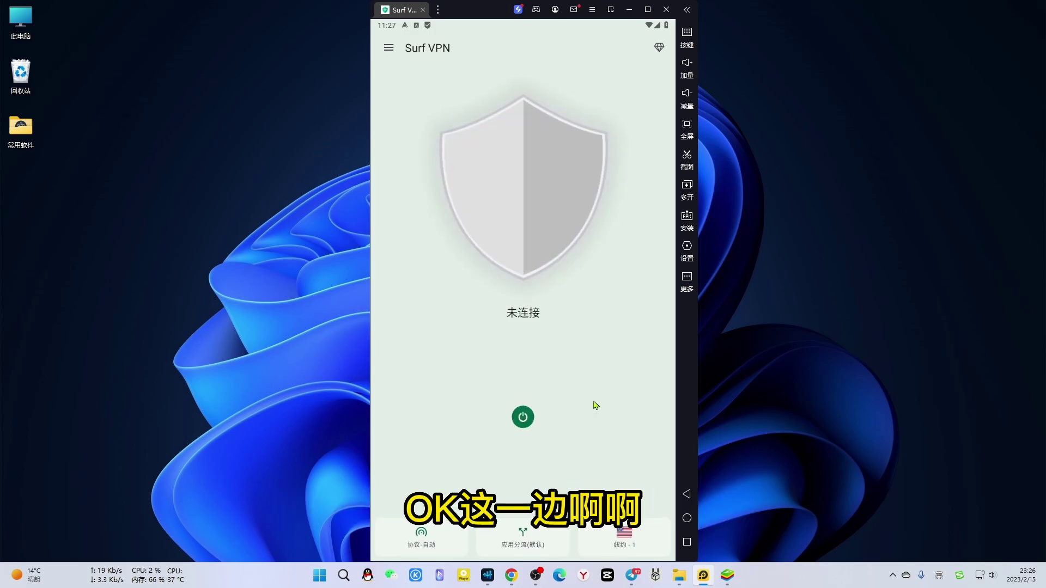
Review Surf VPN's 设置 page and its 应用分流 options without changing anything
click(388, 48)
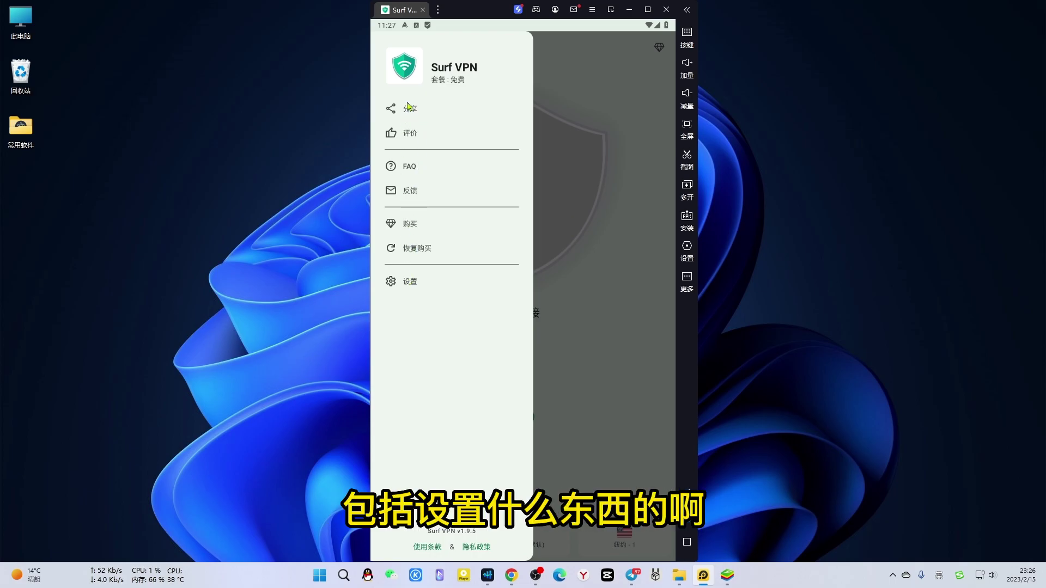
click(409, 282)
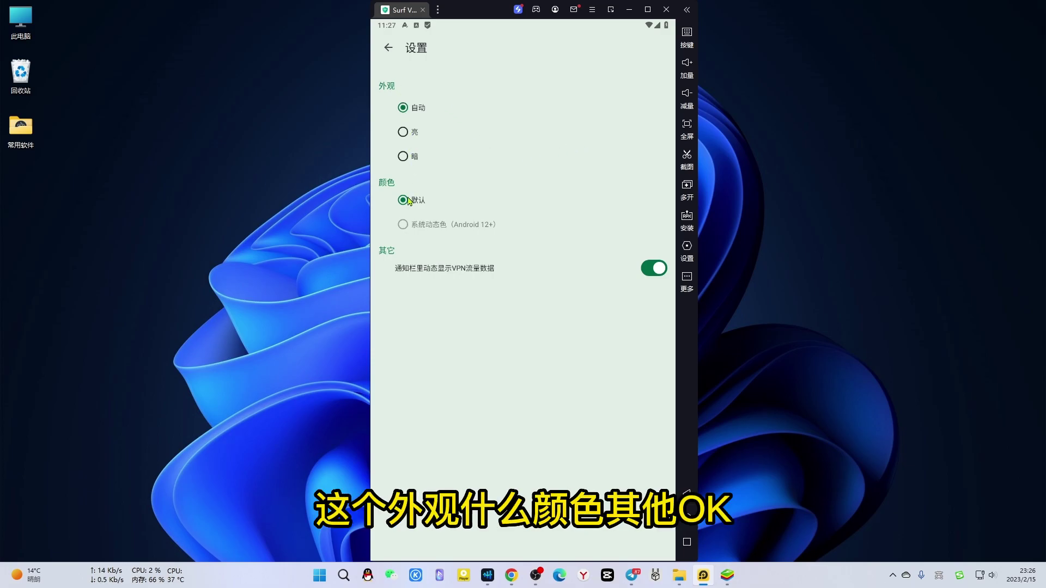
click(385, 47)
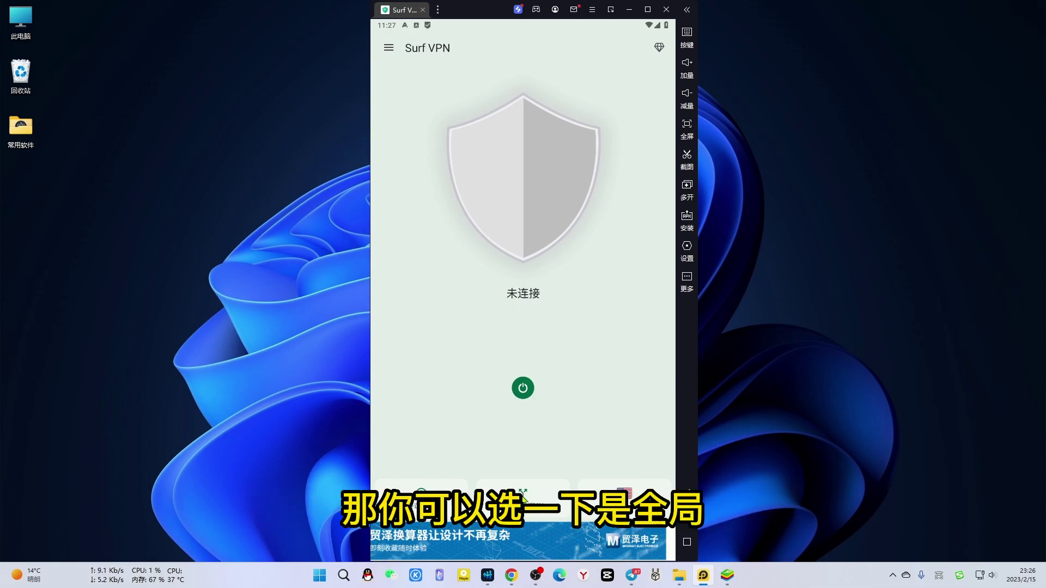
click(523, 499)
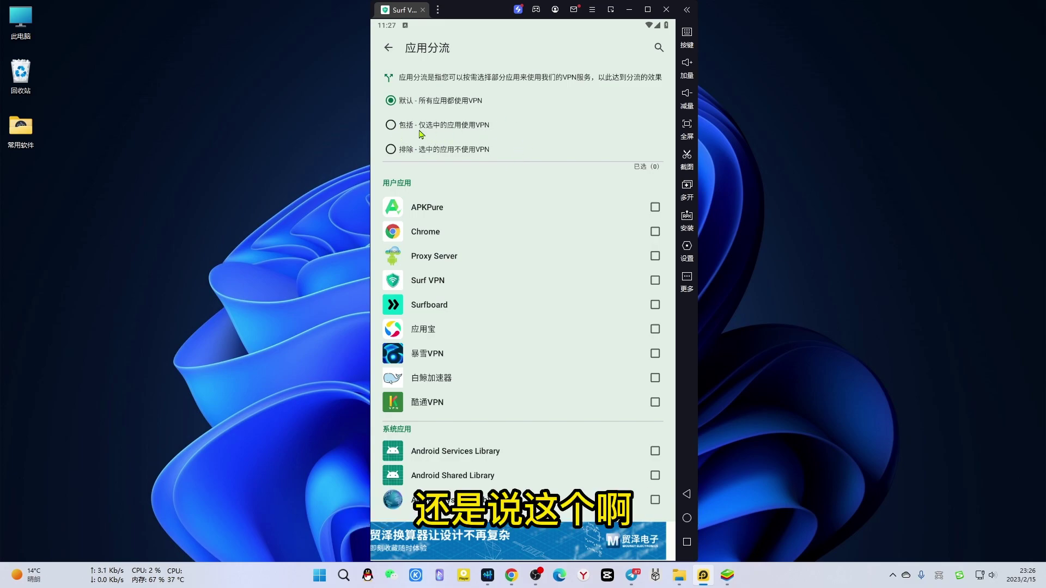
click(395, 47)
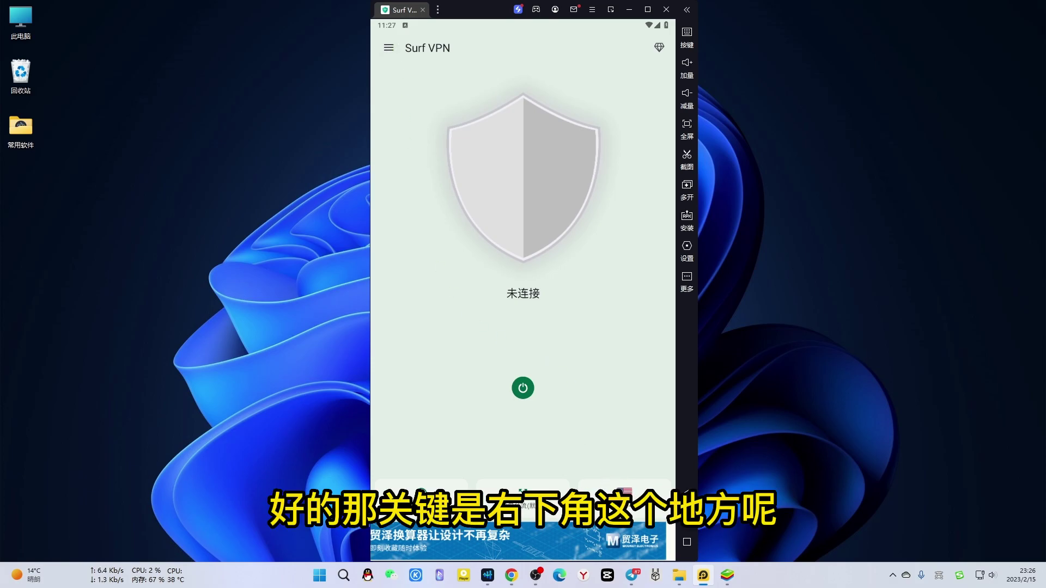
Browse the free and locked VIP servers and select the free 洛杉矶 - 1 server
click(624, 492)
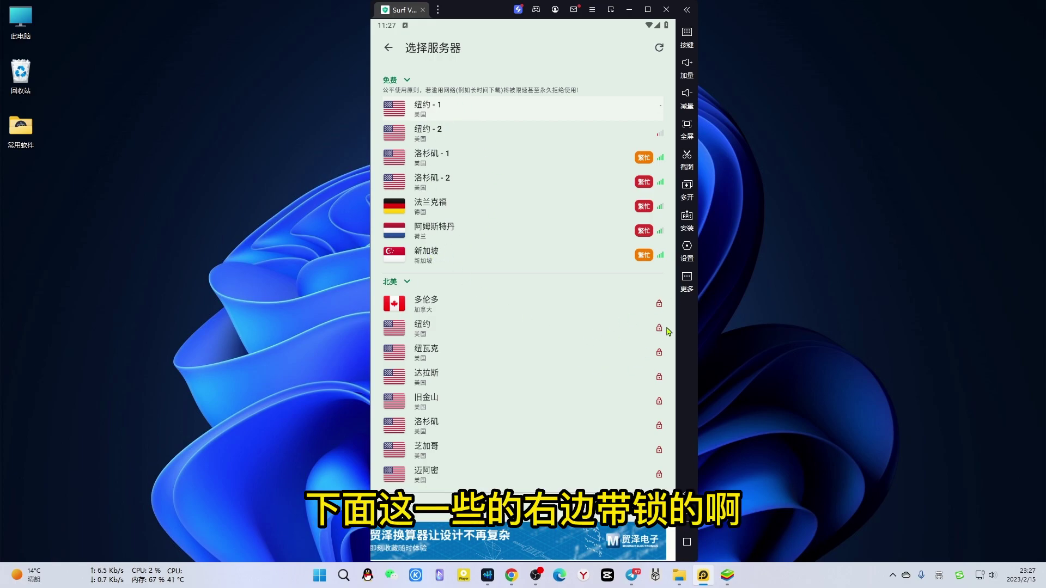
scroll(546, 356, down, 6)
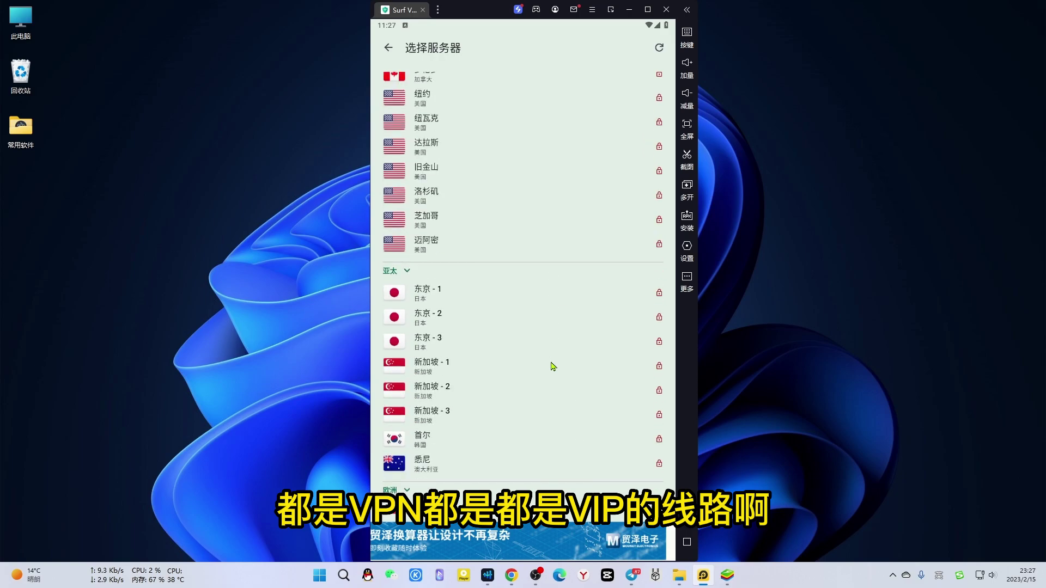
scroll(552, 336, up, 6)
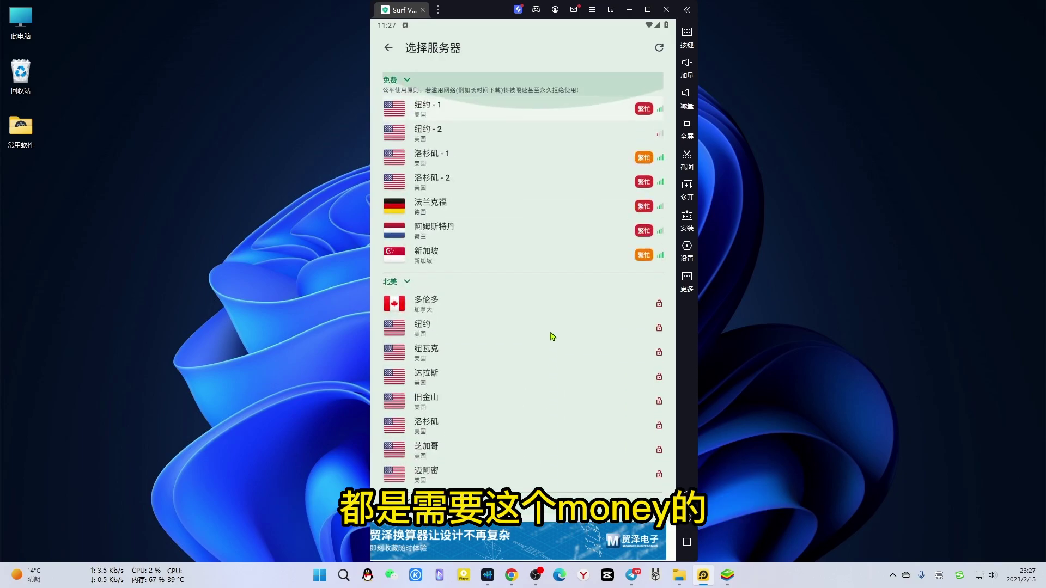
scroll(553, 330, down, 1)
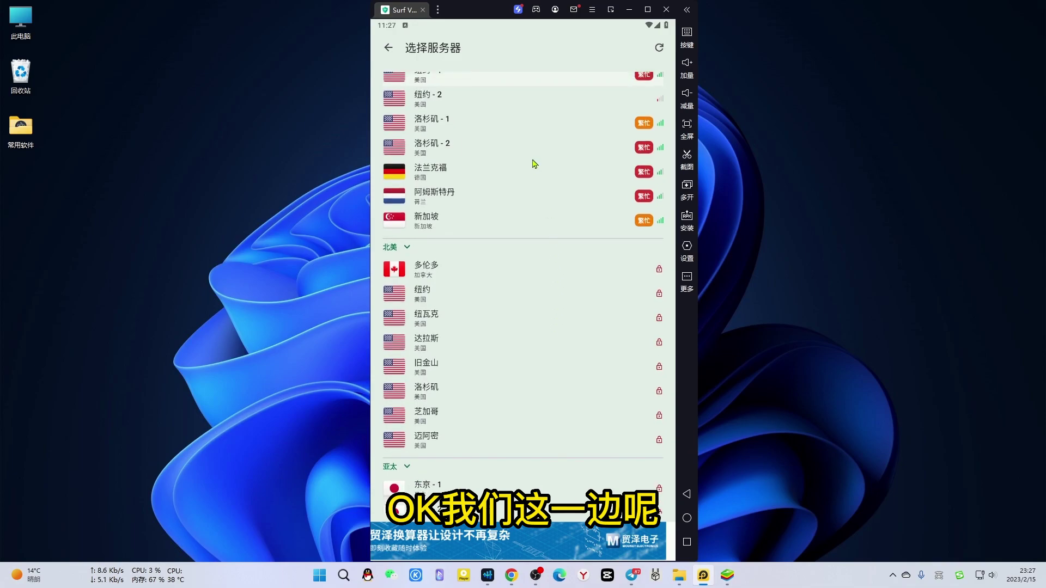
scroll(534, 163, up, 1)
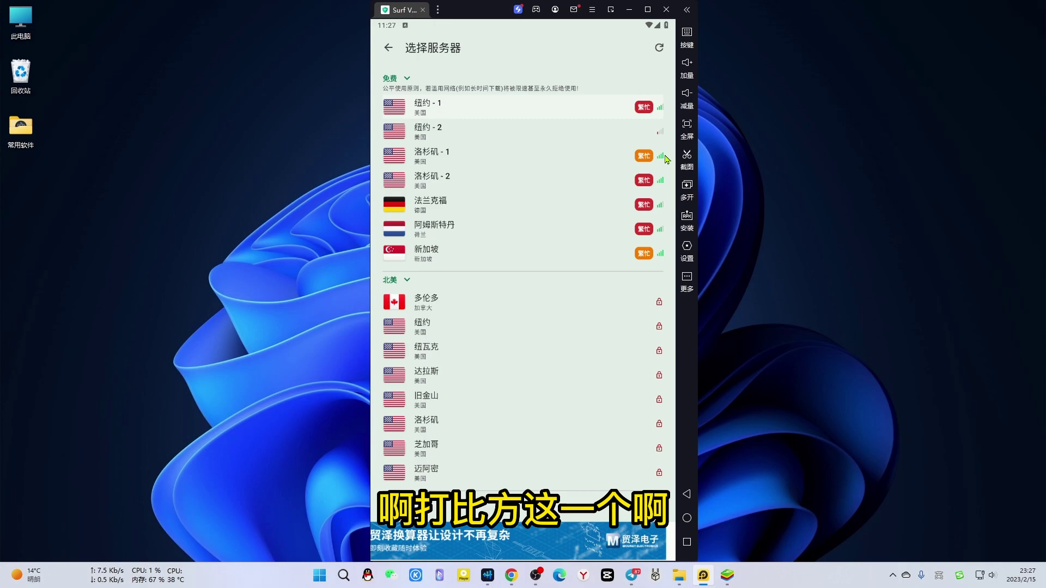
click(538, 158)
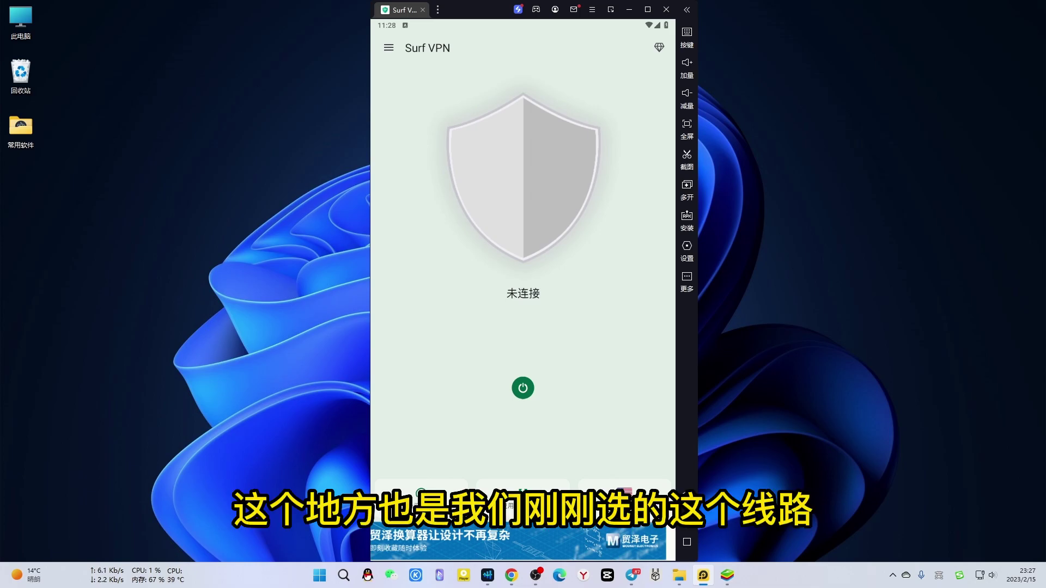
Connect Surf VPN to the selected server and approve the network connection request
click(524, 388)
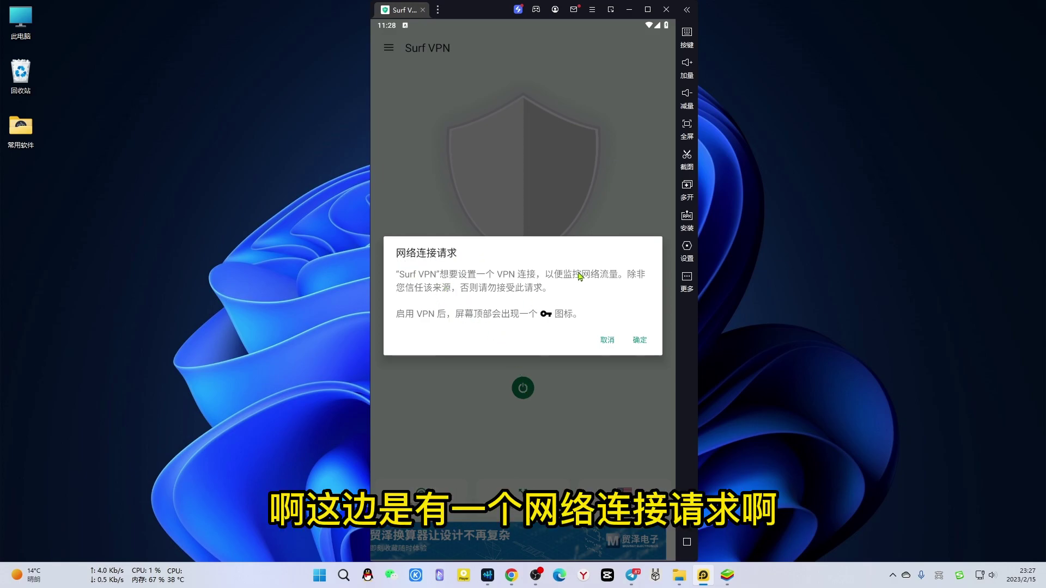
click(639, 341)
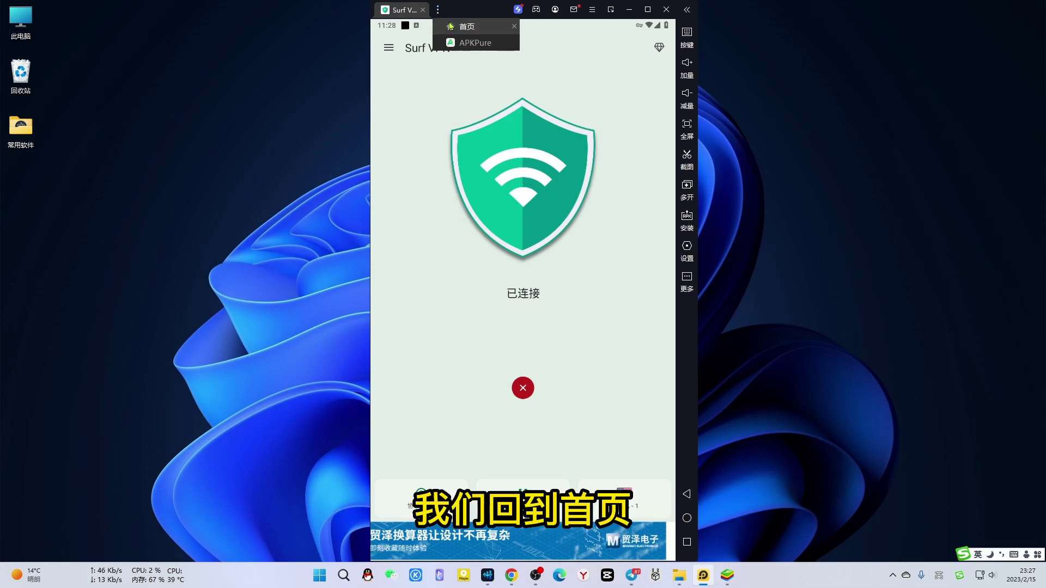
Return to the emulator's home page and open the 浏览器 app from 系统应用
click(450, 25)
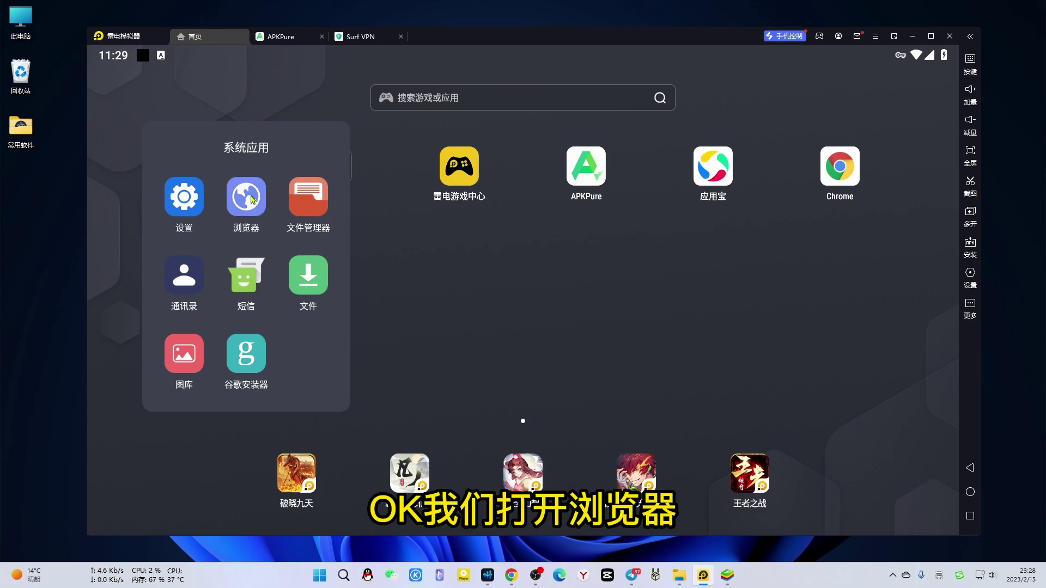
click(251, 199)
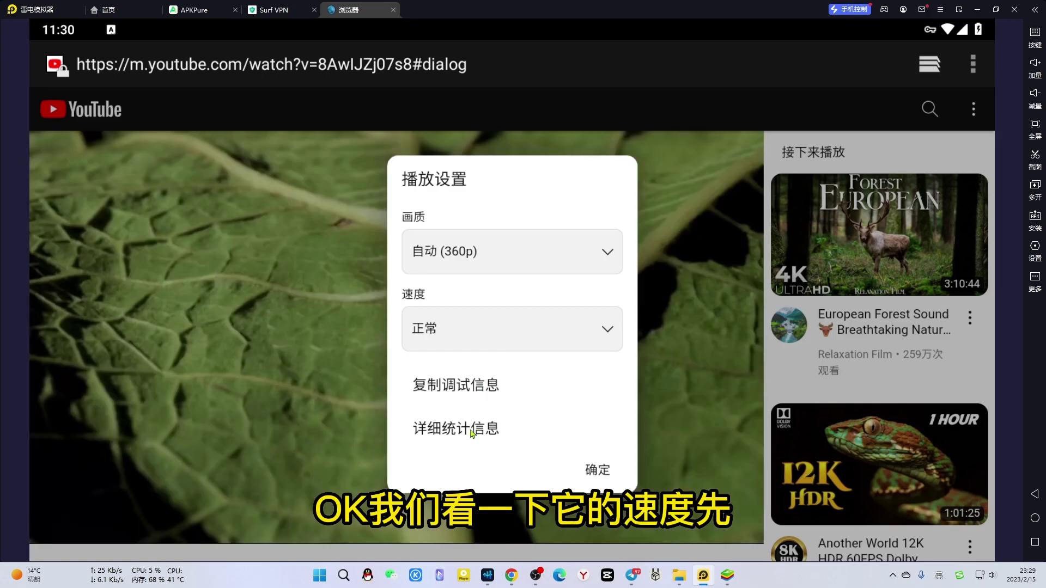
Enable 详细统计信息 for the YouTube video and close the playback settings
click(472, 430)
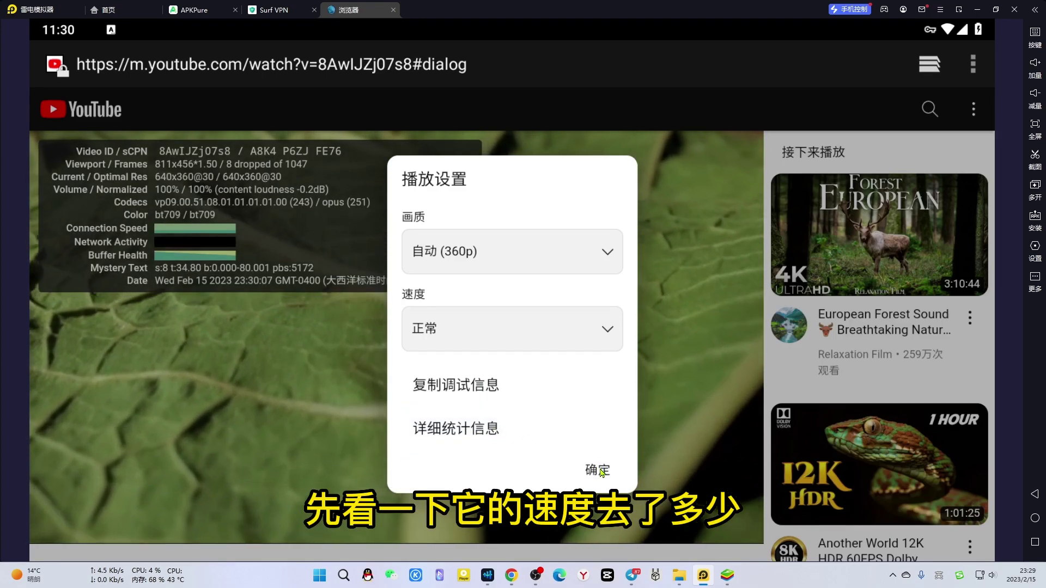
click(601, 469)
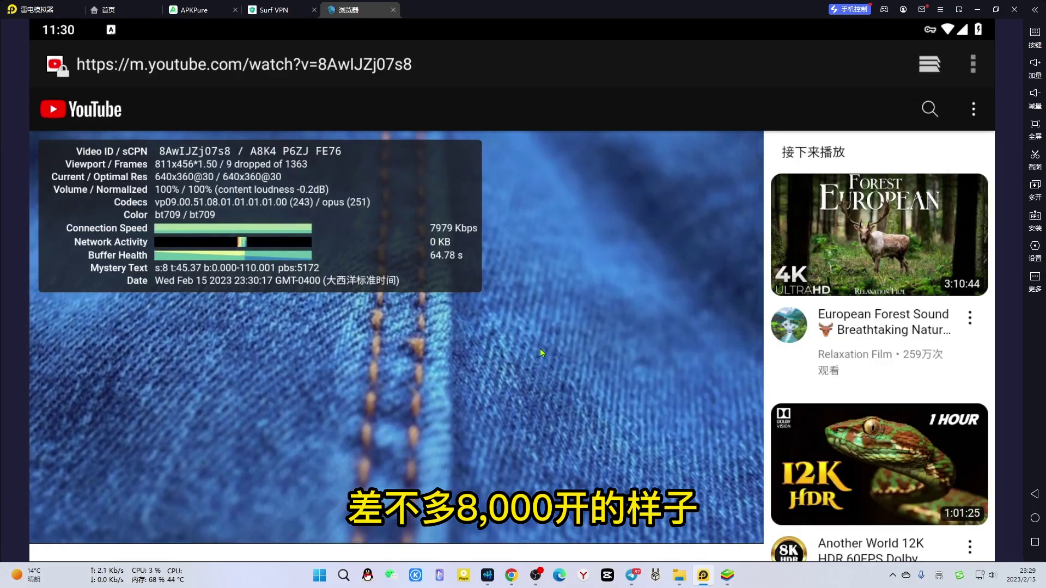
Set the YouTube video's playback quality to 1080p and confirm the playback settings
click(154, 421)
click(742, 152)
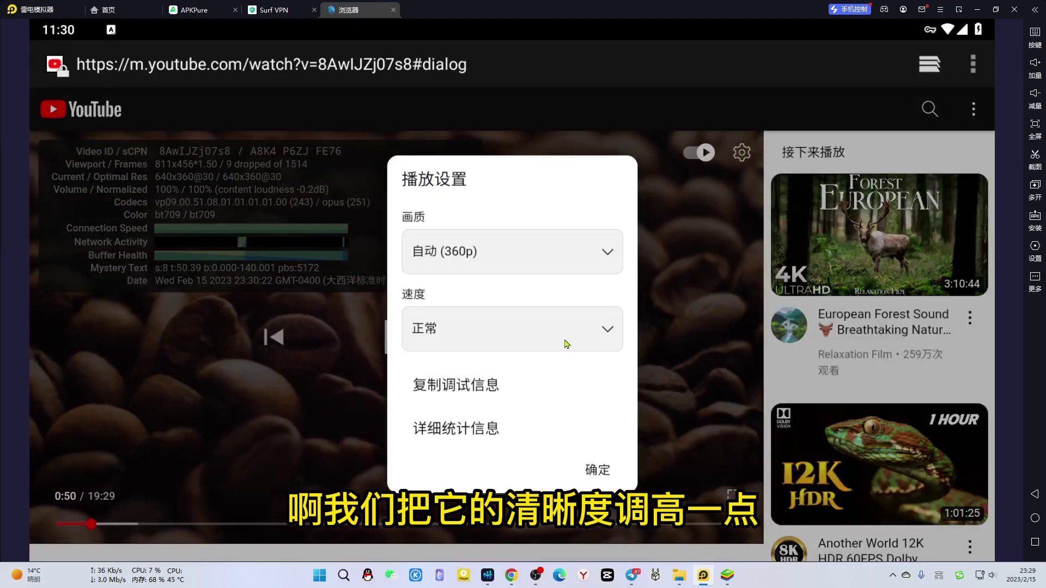
click(491, 259)
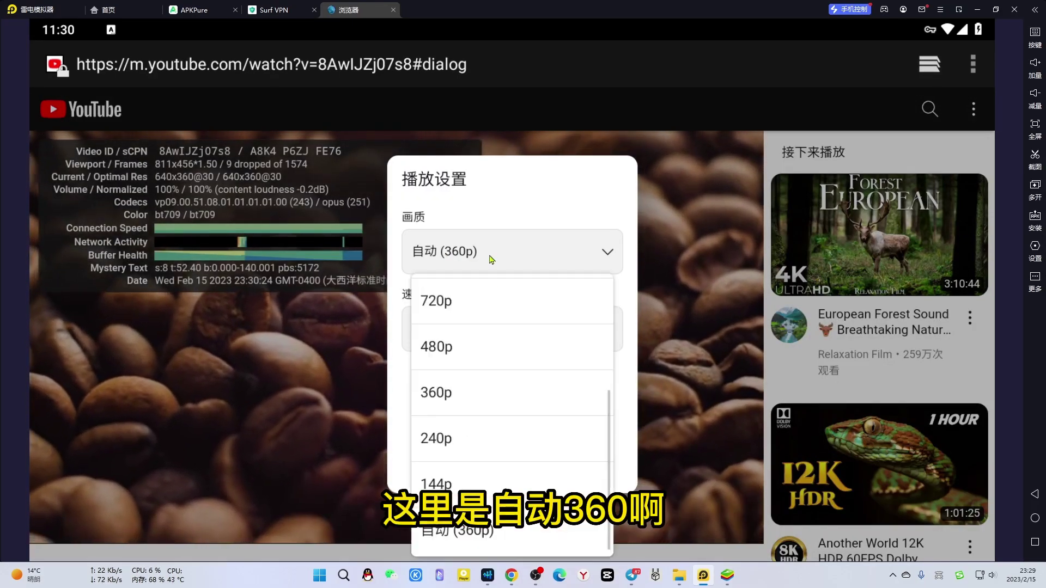
scroll(490, 320, up, 5)
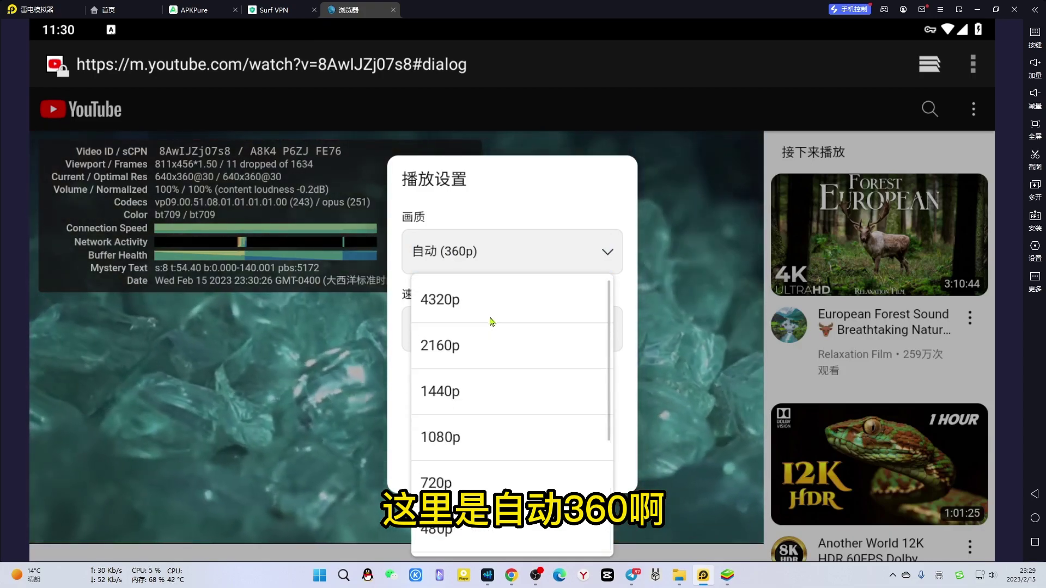
click(455, 439)
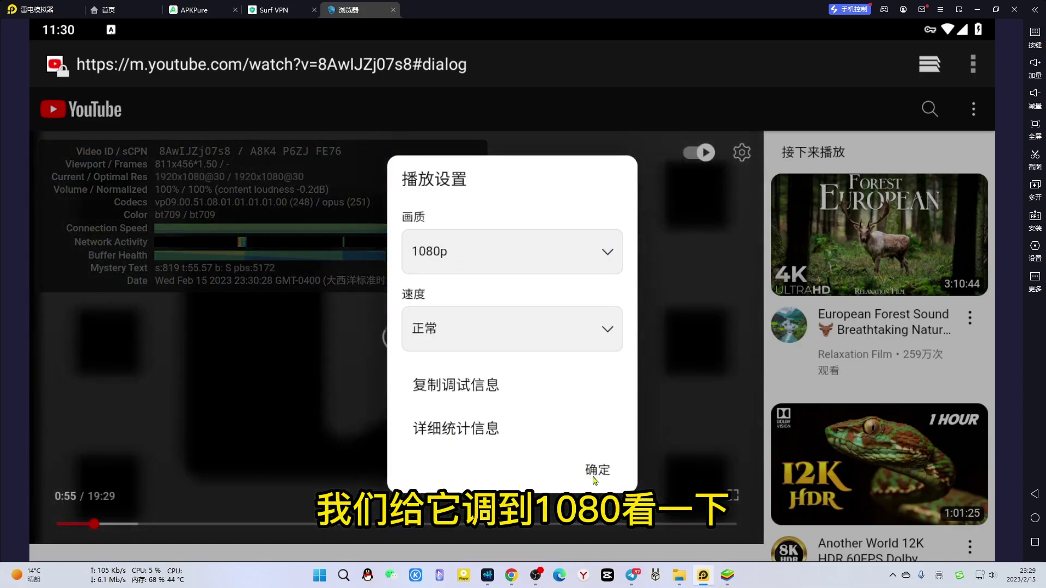
click(597, 475)
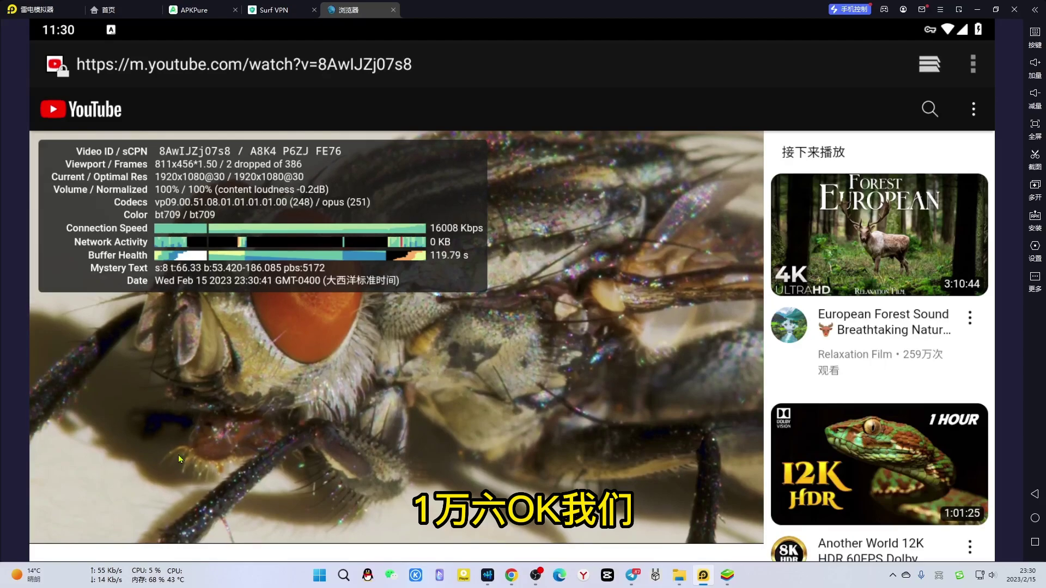
Skip the YouTube video forward from near its start to just past the four-minute mark
click(100, 526)
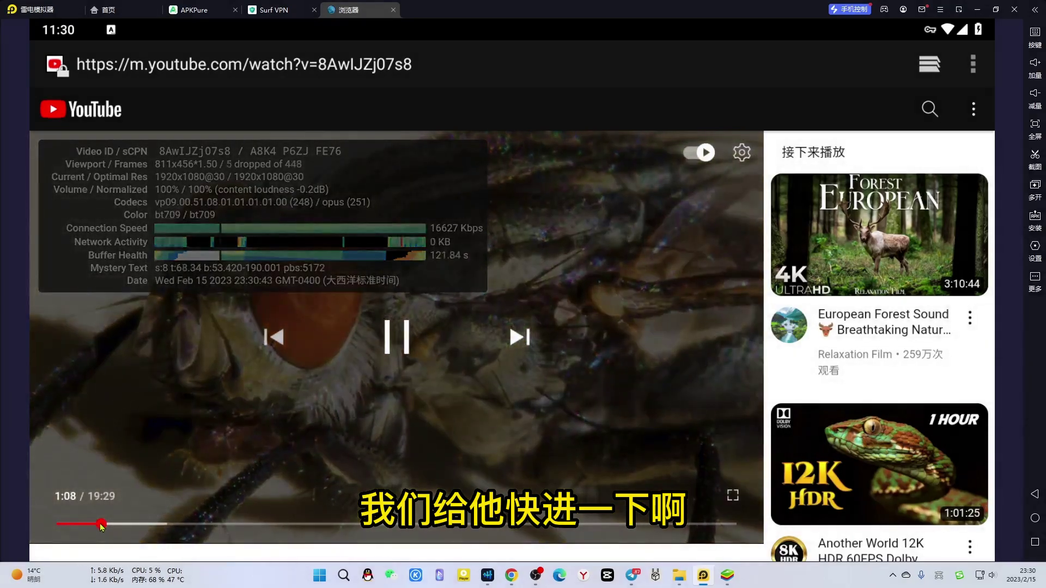
drag(207, 524, 210, 524)
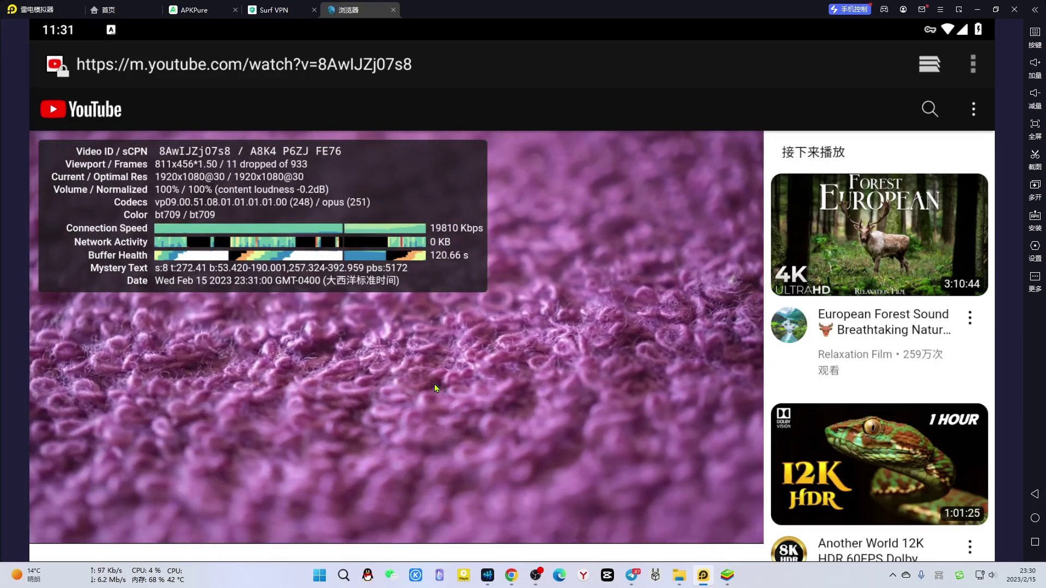
Set the YouTube video's playback quality to 1440p and confirm the playback settings
click(436, 388)
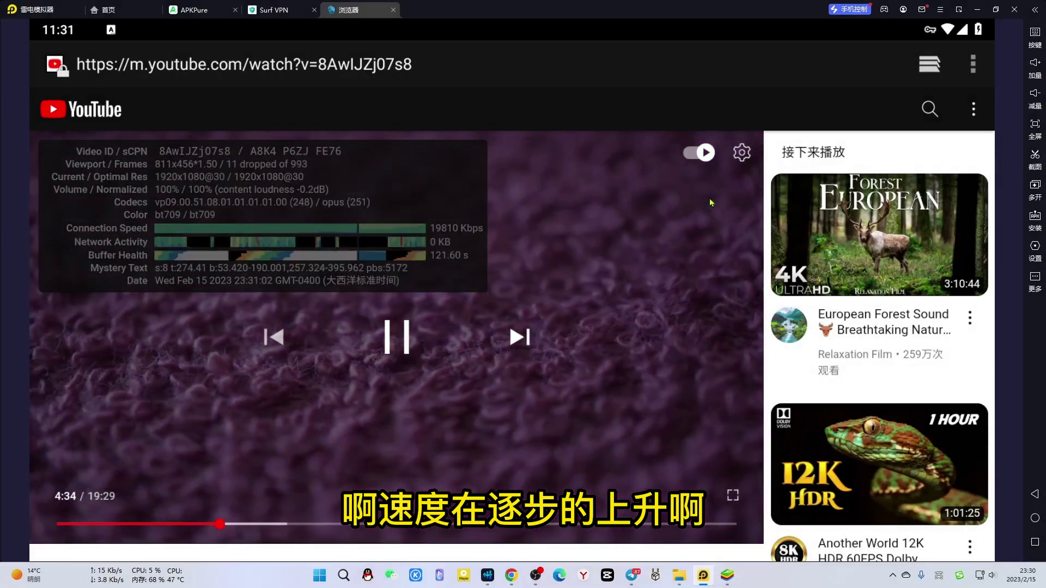
click(742, 152)
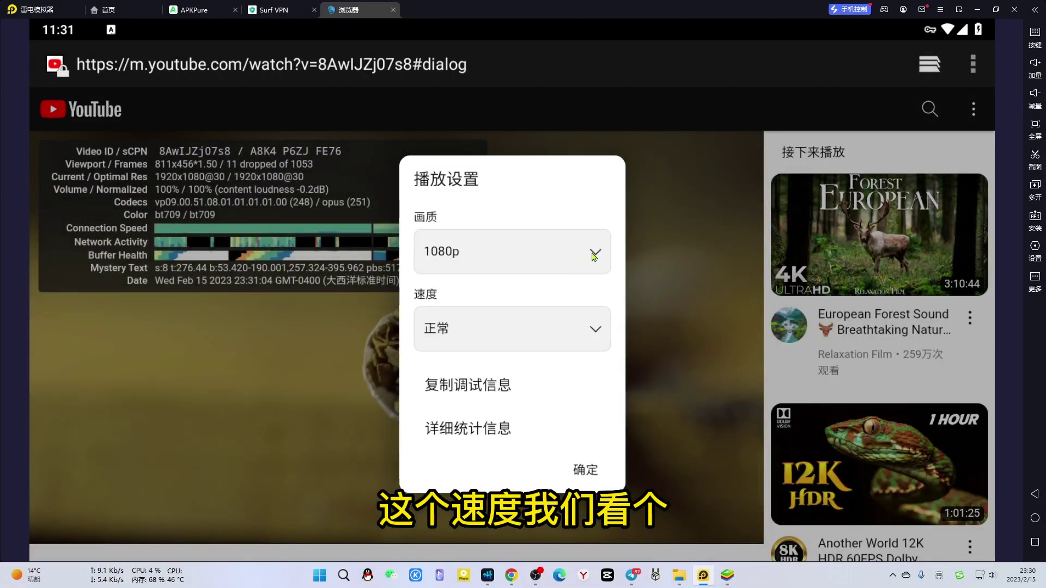
click(594, 255)
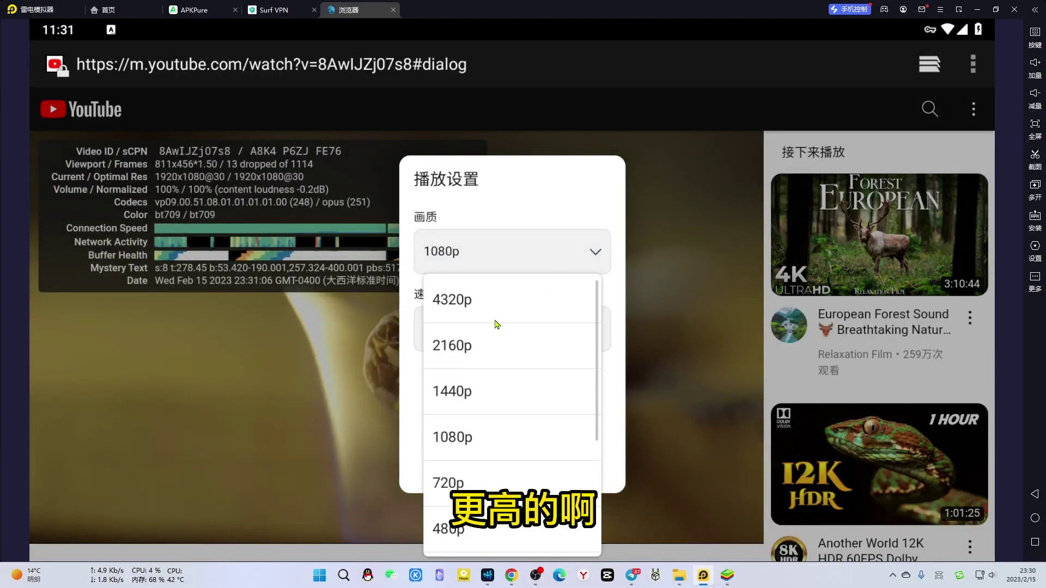
click(462, 392)
click(589, 470)
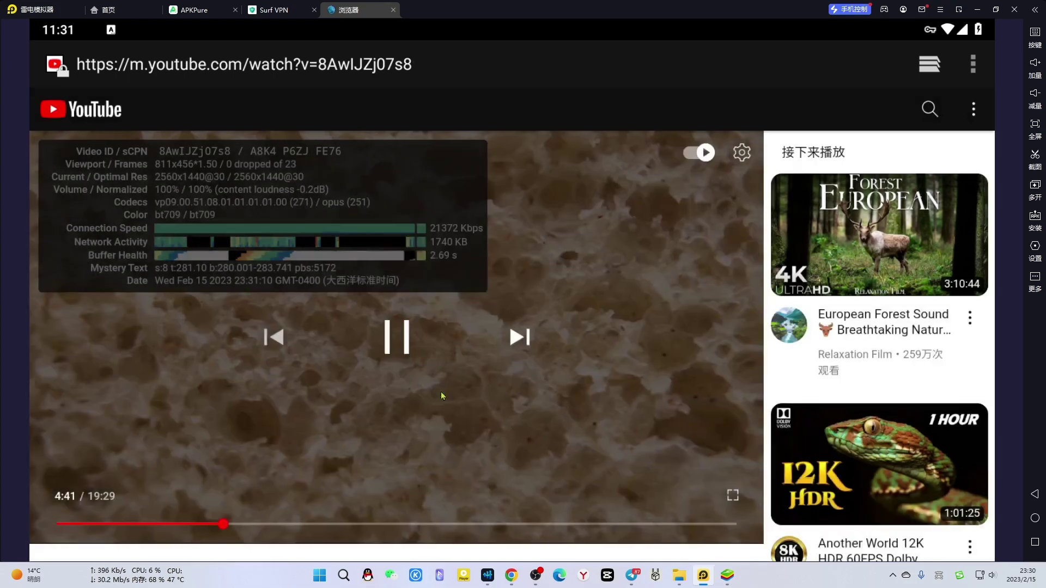